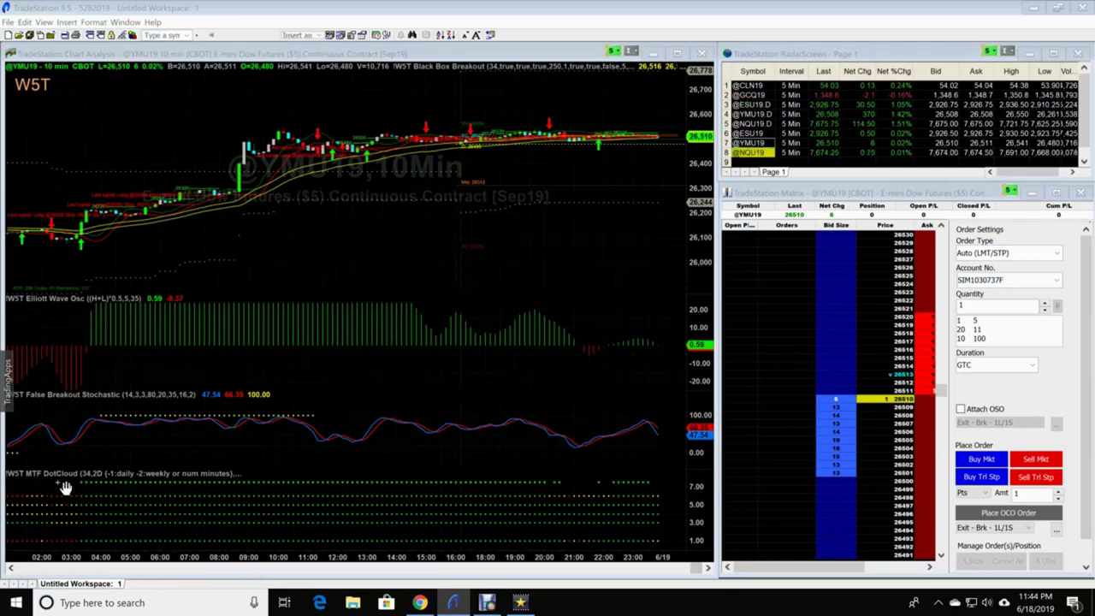
From the chart's analysis techniques list, open the settings of the !W5T MTF DotCloud indicator.
right_click(497, 383)
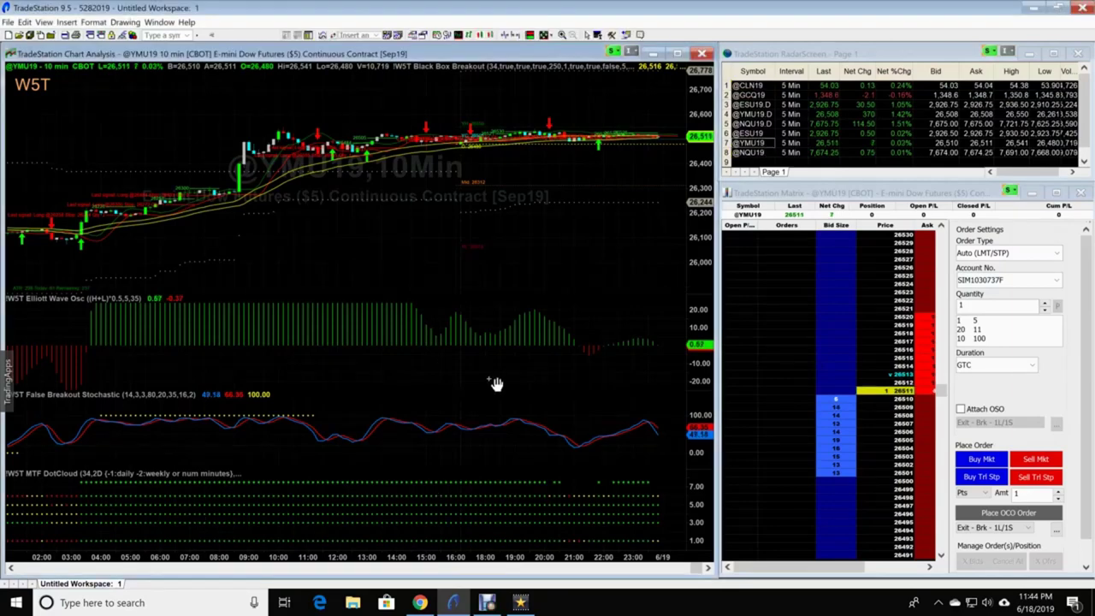
left_click(551, 43)
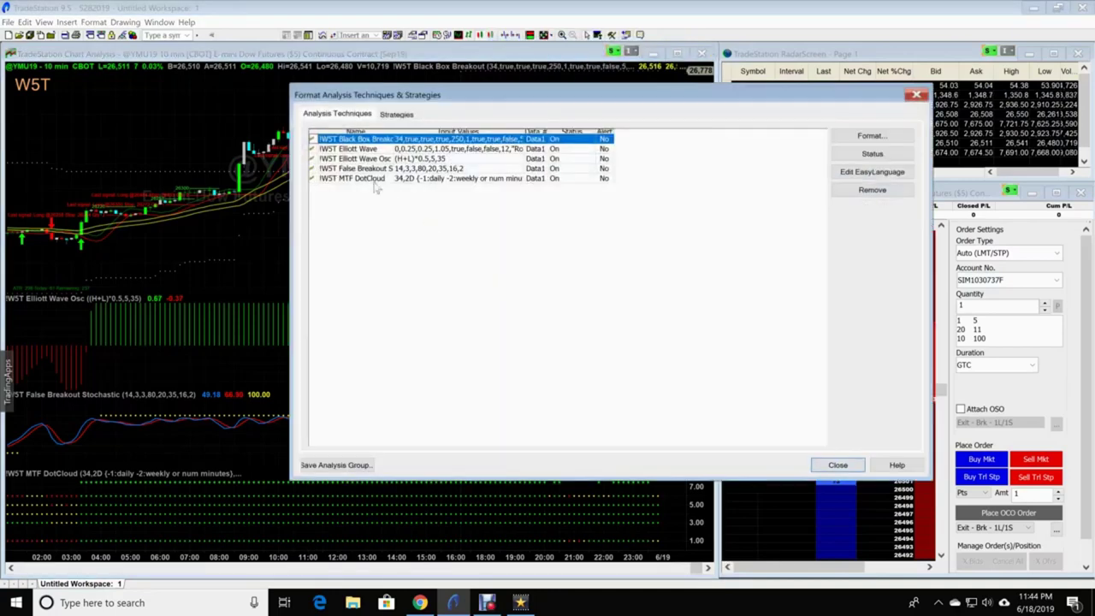
left_click(376, 178)
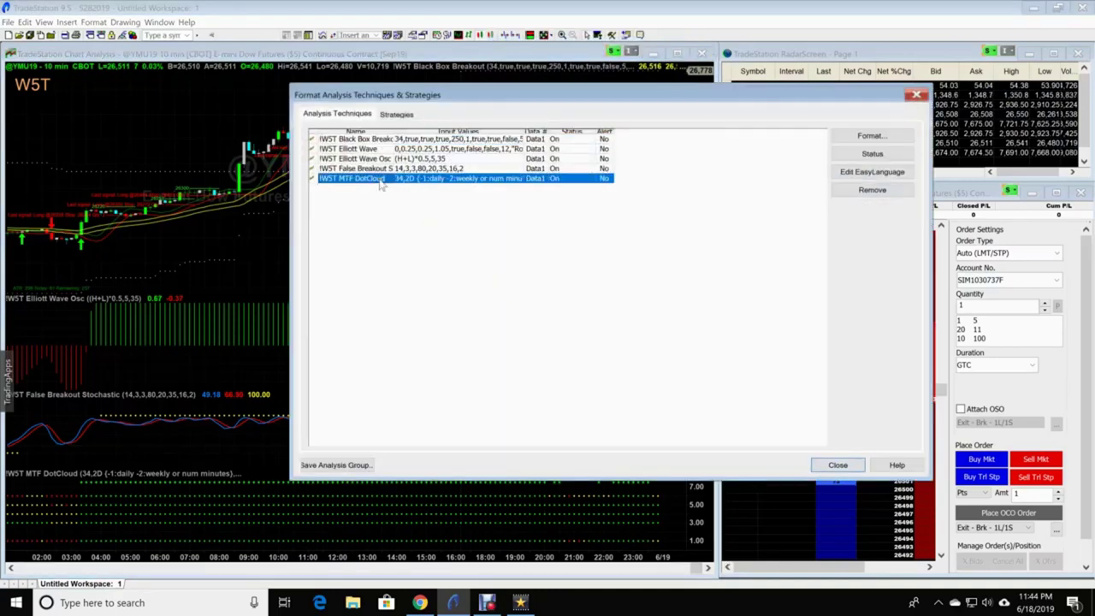
left_click(872, 135)
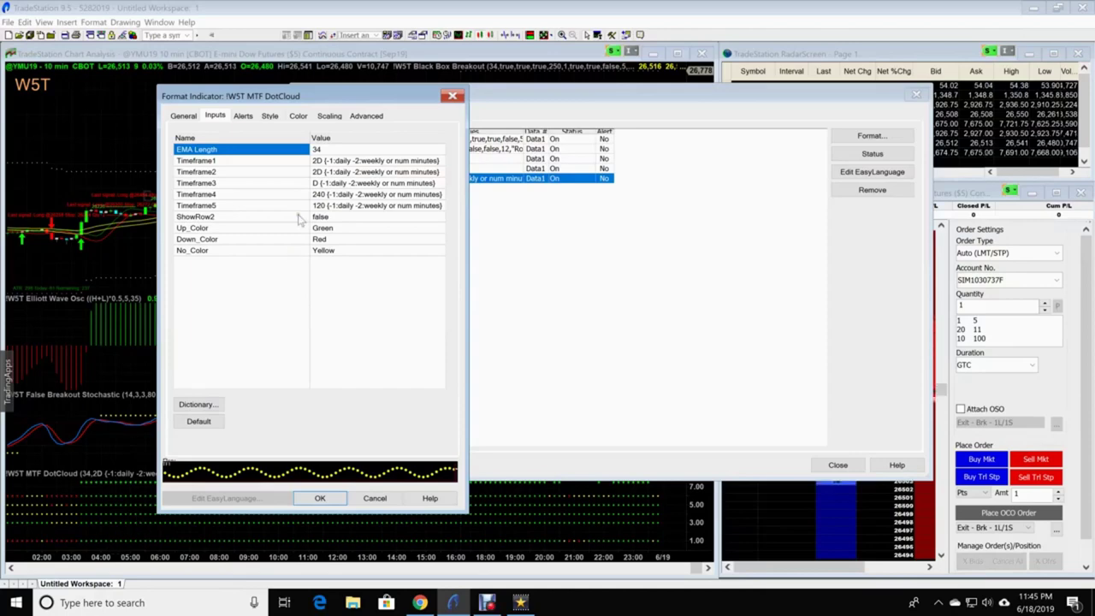
Change the DotCloud inputs Timeframe5 to 15, Timeframe4 to 20 and Timeframe3 to 30.
left_click(323, 208)
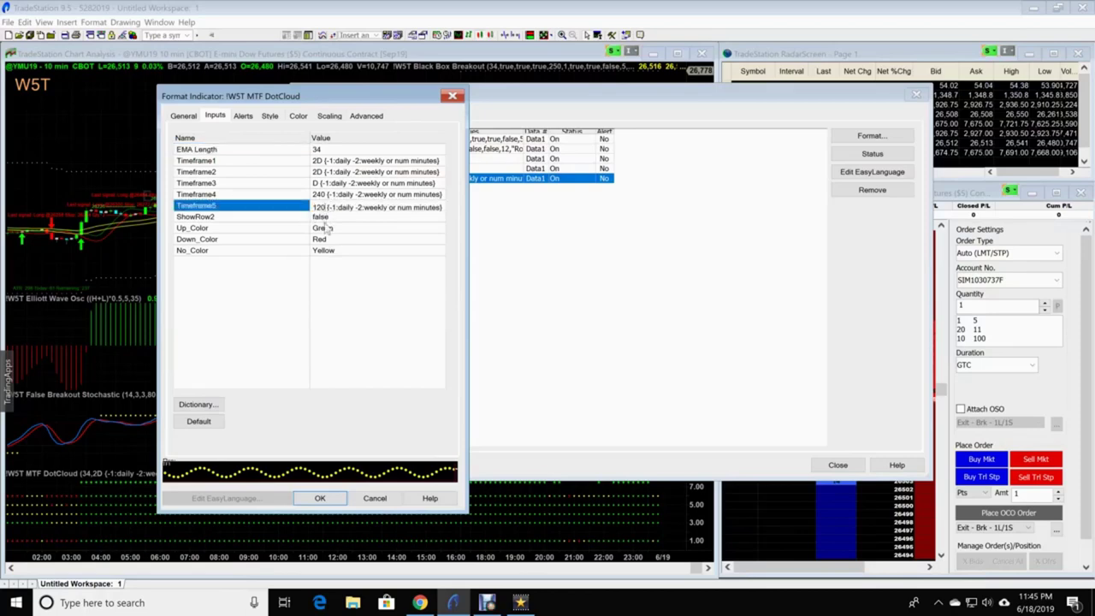
key("BackSpace")
key("BackSpace")
type("5")
left_click(325, 196)
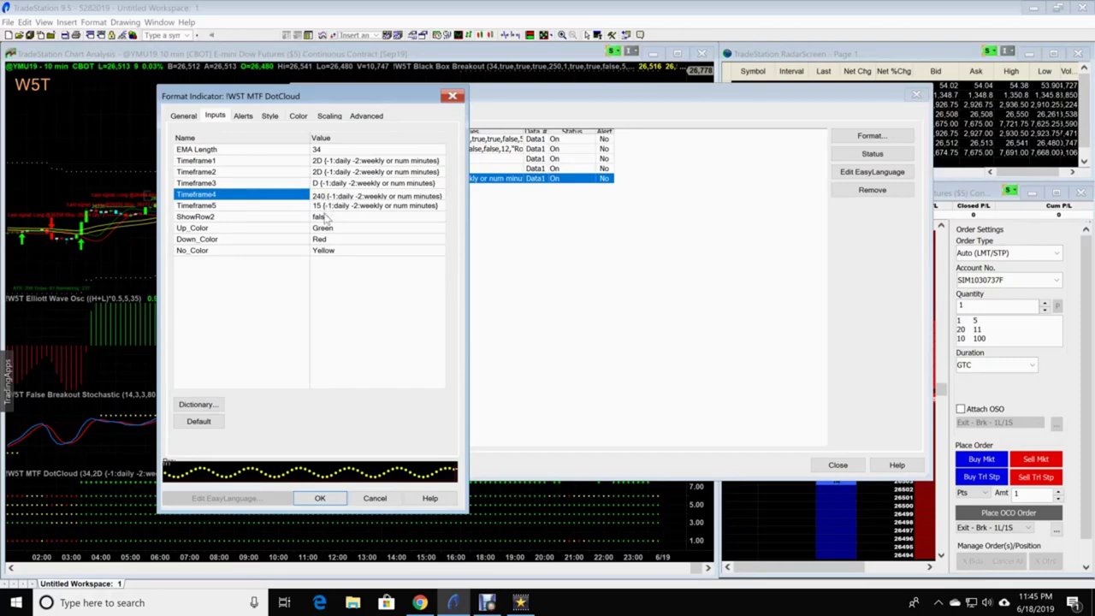
key("BackSpace")
key("BackSpace")
key("BackSpace")
type("20")
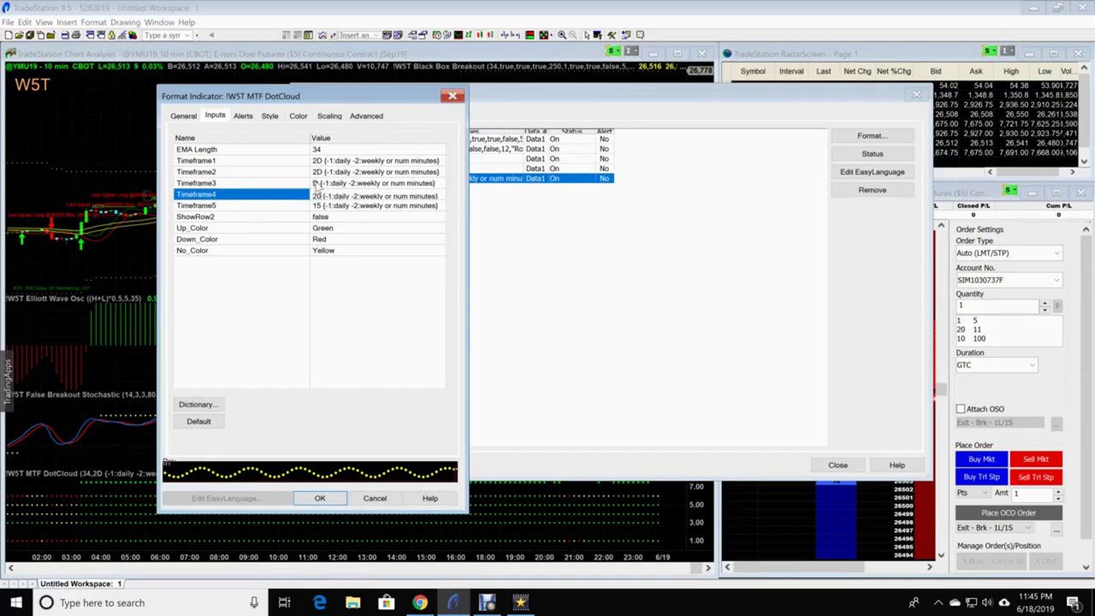
left_click(315, 184)
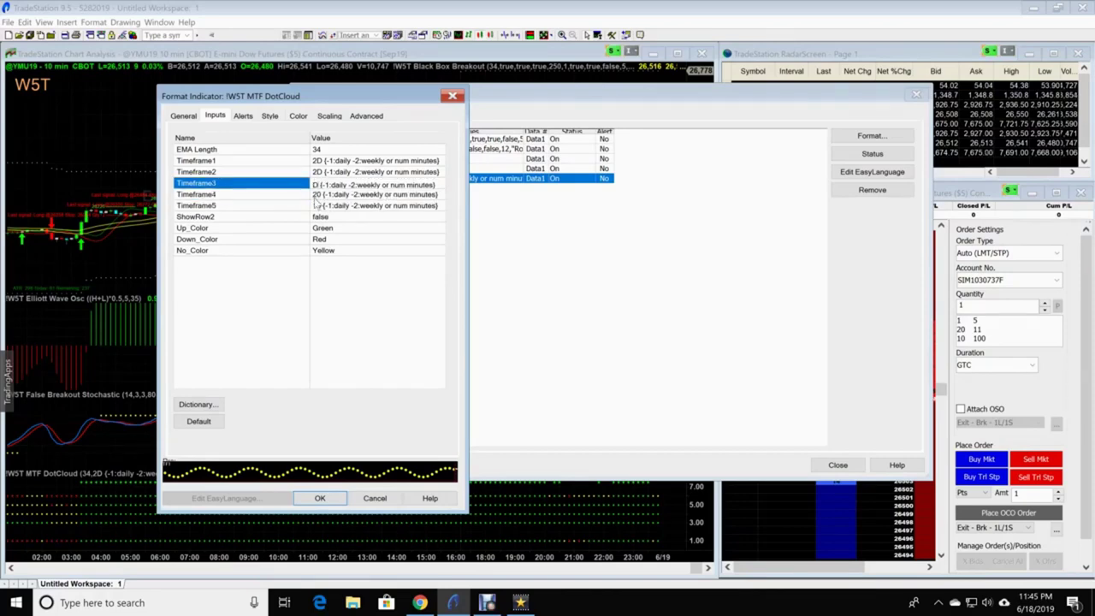
key("Delete")
type("30")
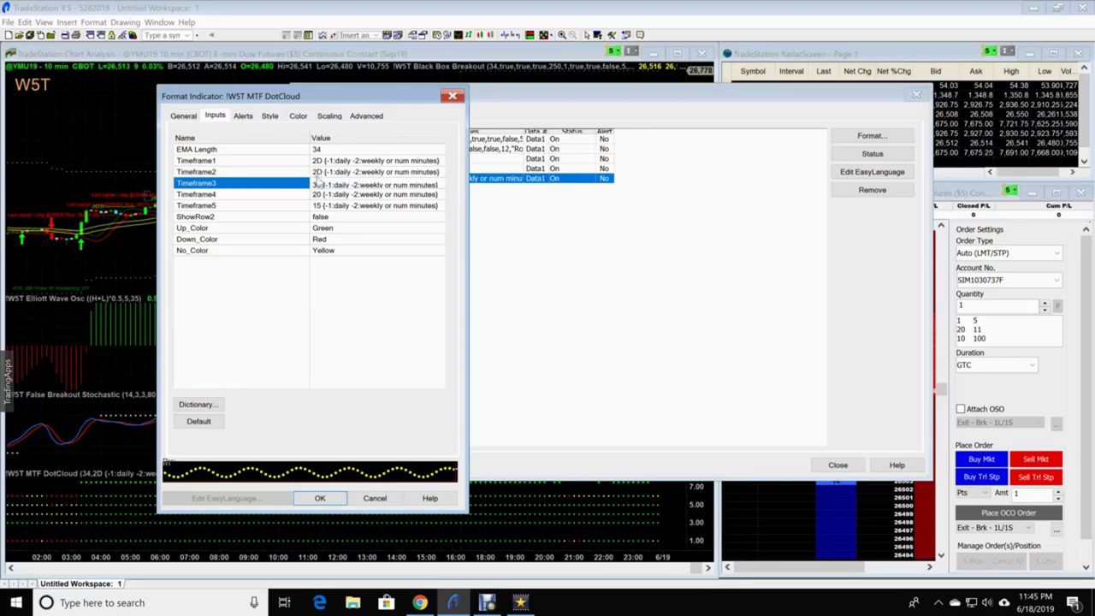
left_click(322, 173)
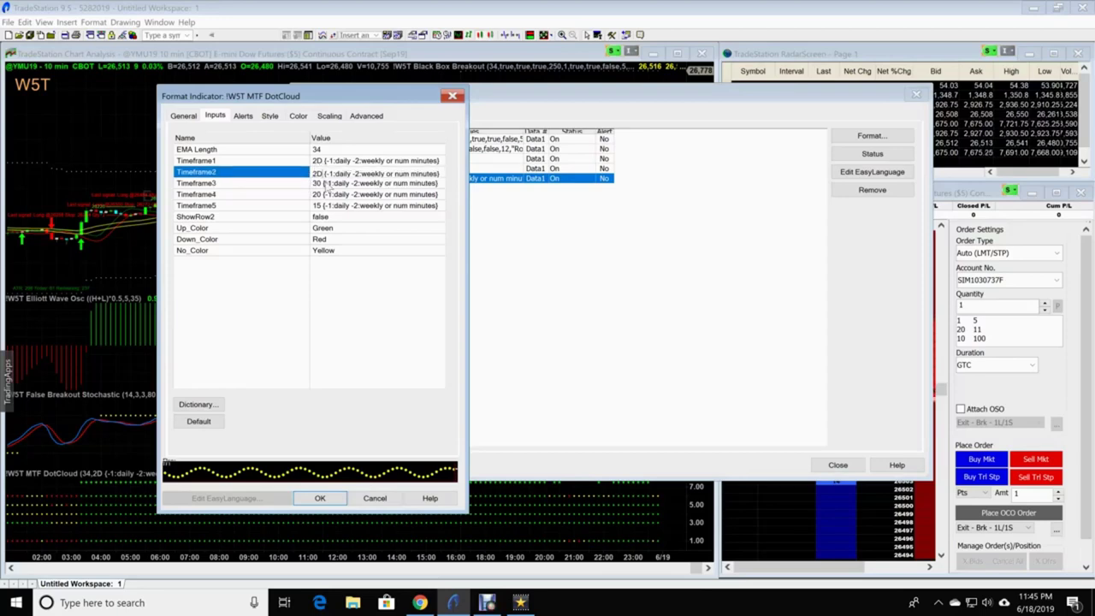
Set both Timeframe2 and Timeframe1 to 60.
key("BackSpace")
key("BackSpace")
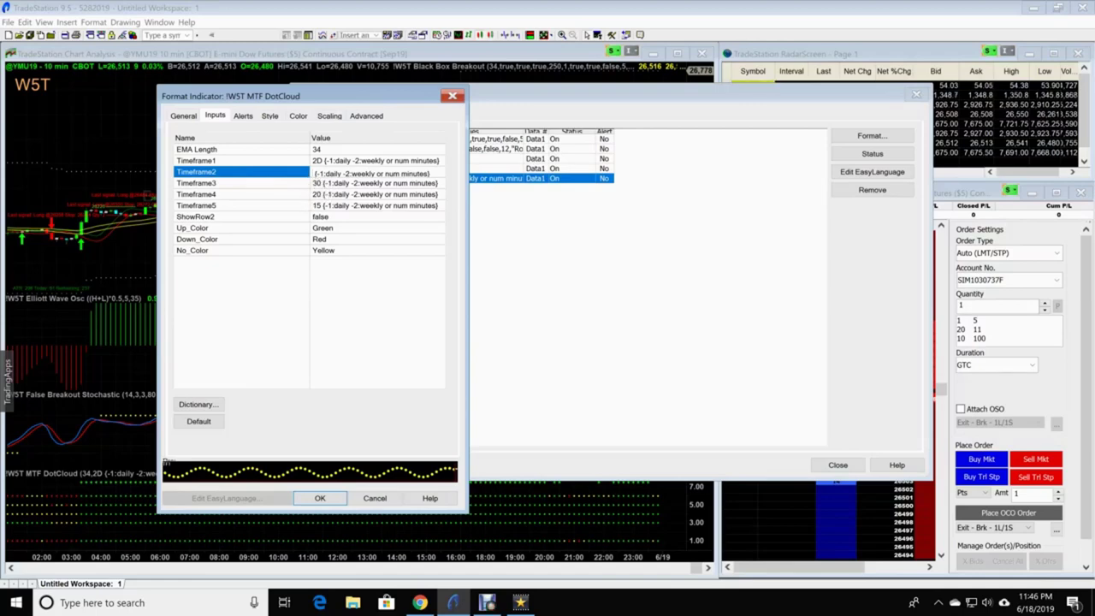
type("60")
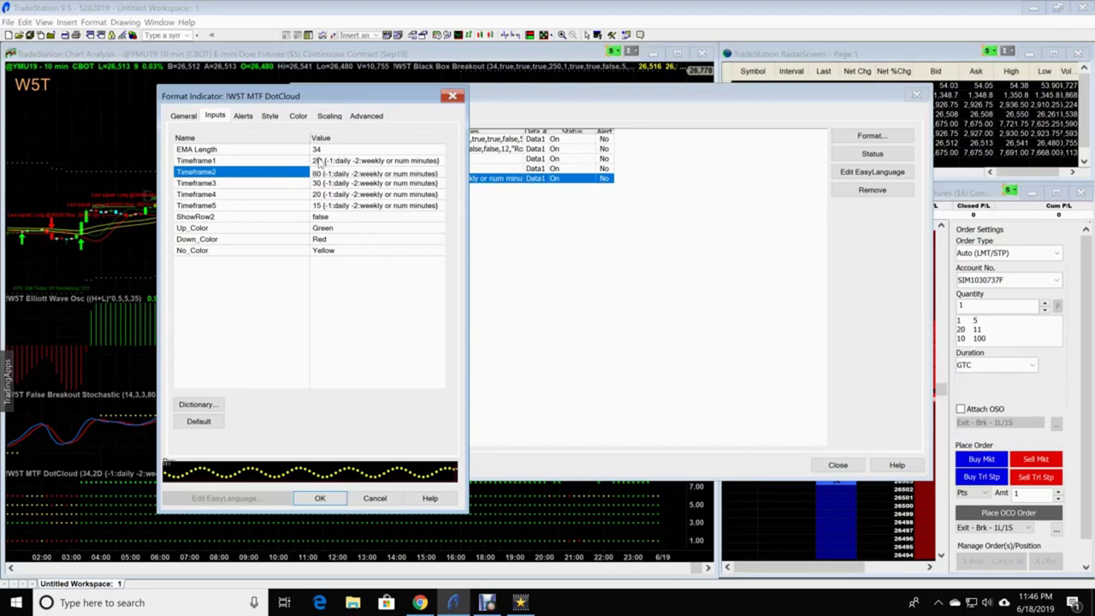
left_click(327, 161)
key("BackSpace")
key("BackSpace")
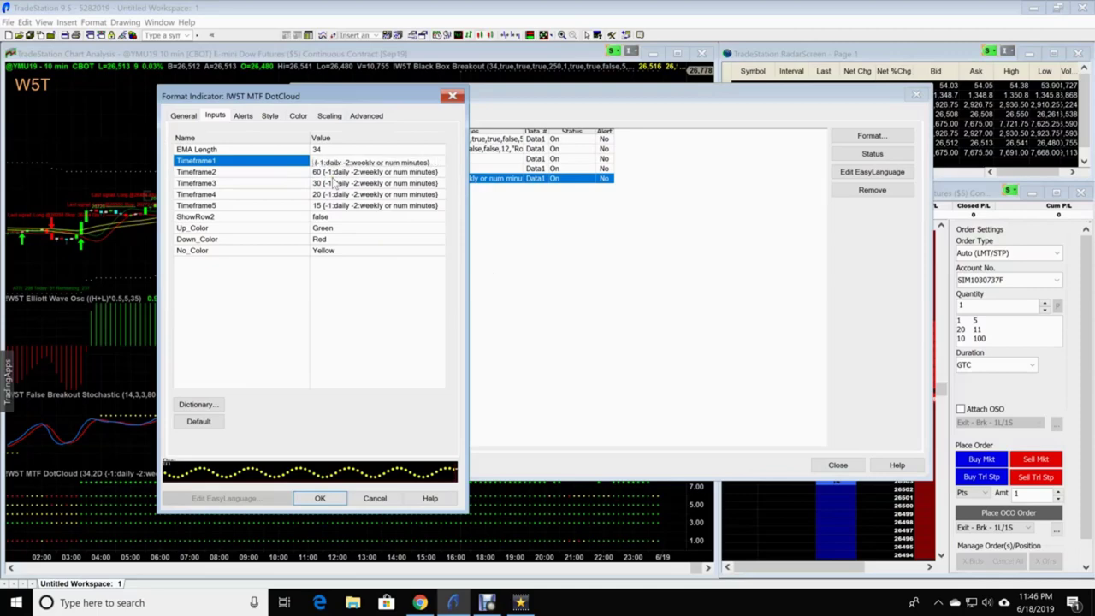
type("60")
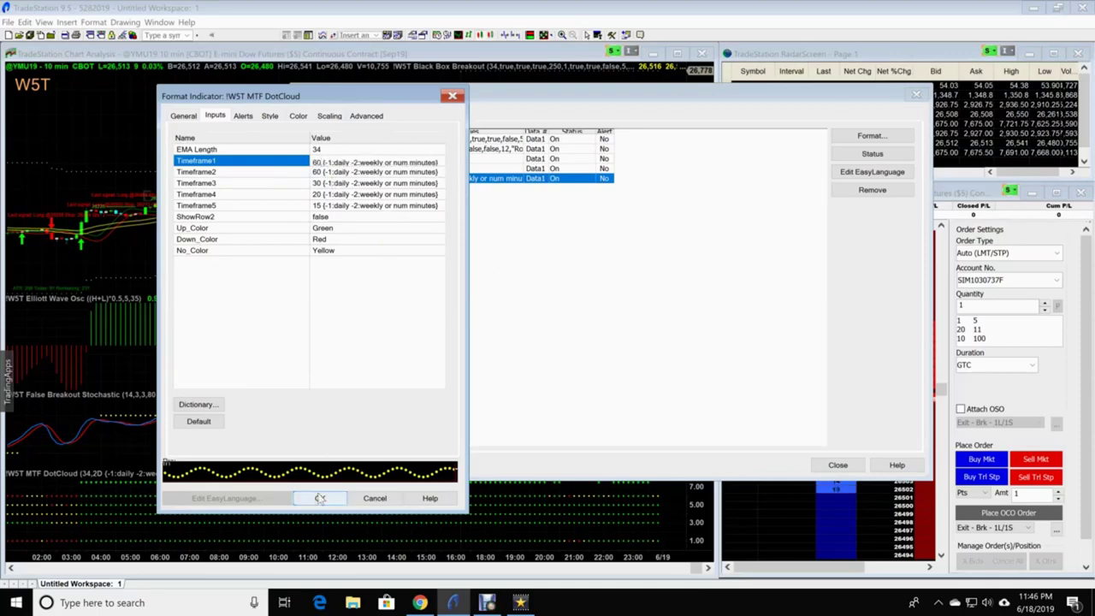
Apply the new DotCloud inputs to the chart and close the analysis techniques list.
left_click(318, 498)
left_click(840, 469)
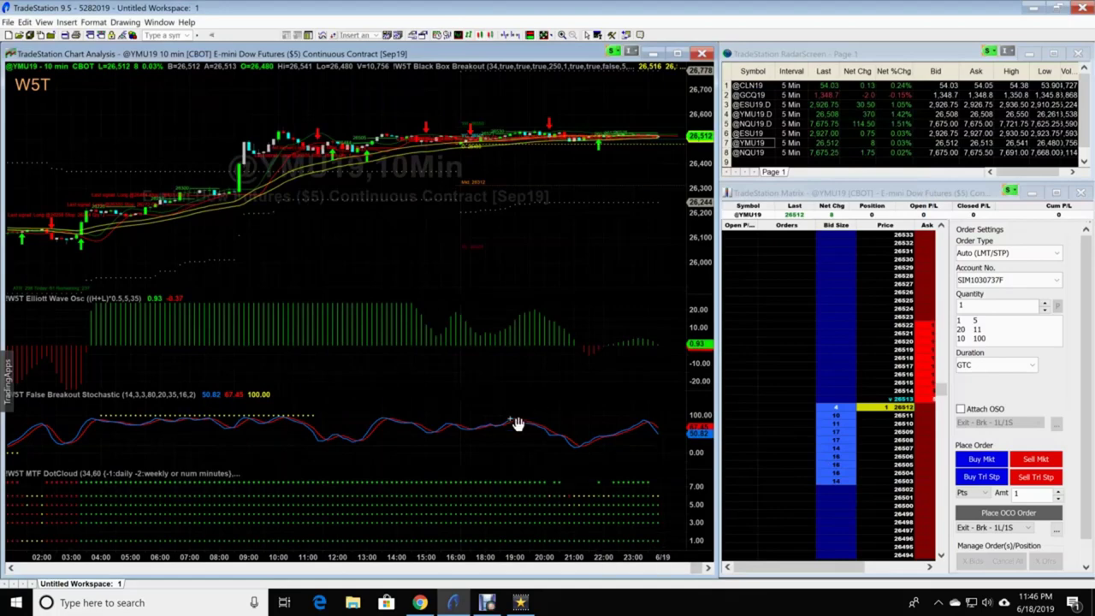
right_click(463, 266)
Reopen the !W5T MTF DotCloud indicator's inputs via Format Analysis Techniques.
left_click(488, 249)
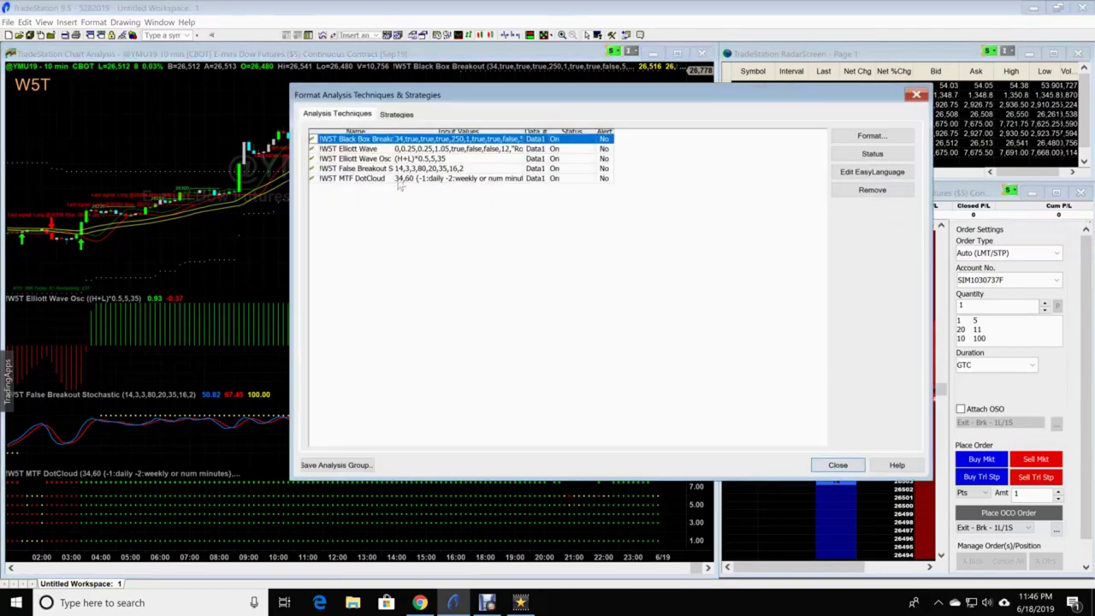
left_click(376, 178)
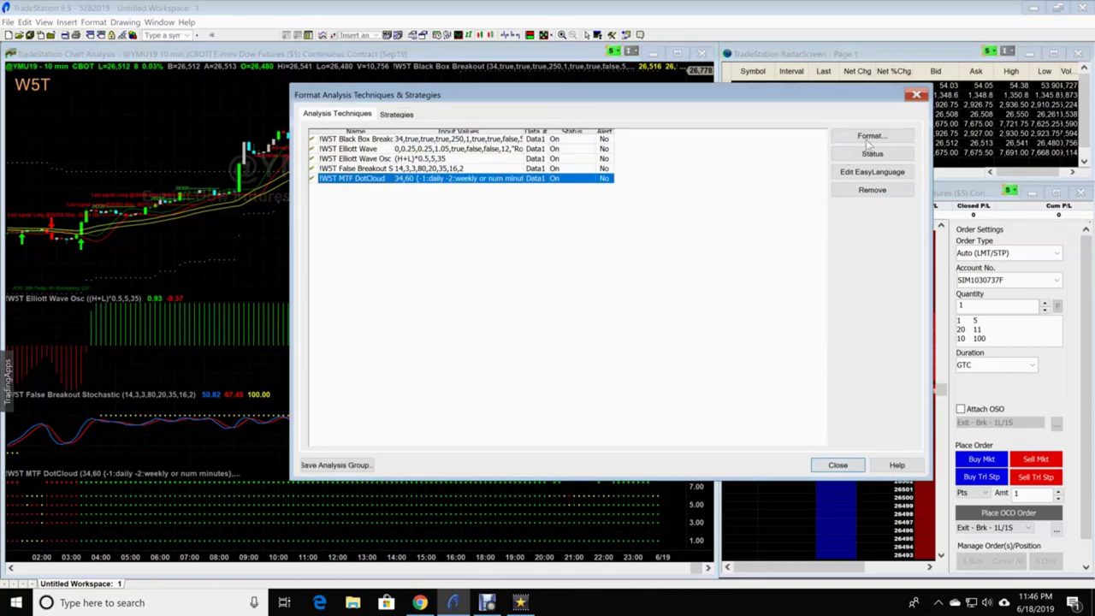
left_click(871, 137)
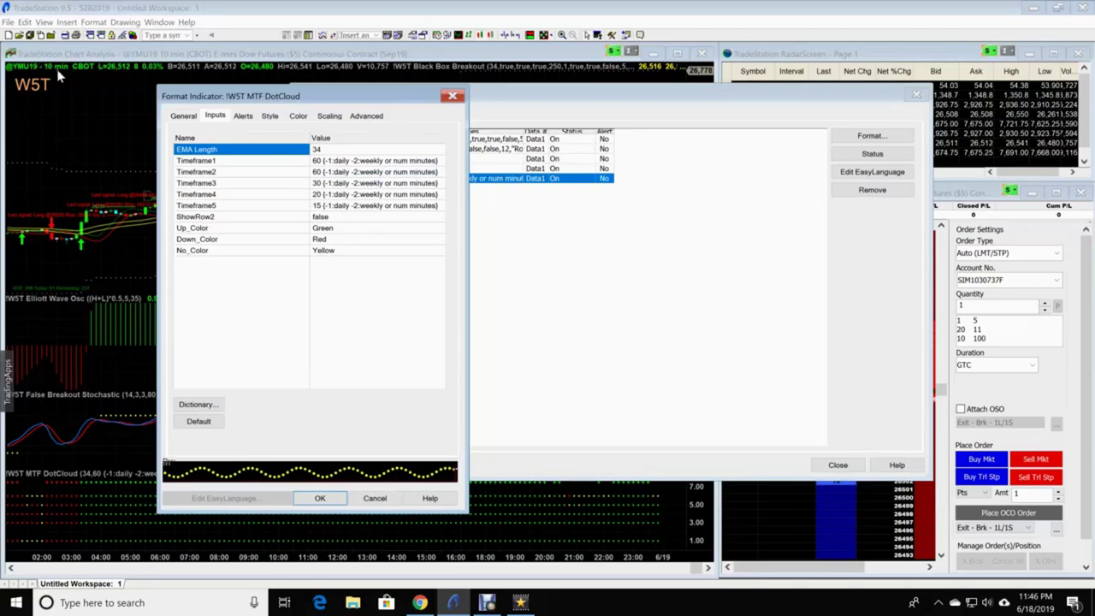
left_click(323, 209)
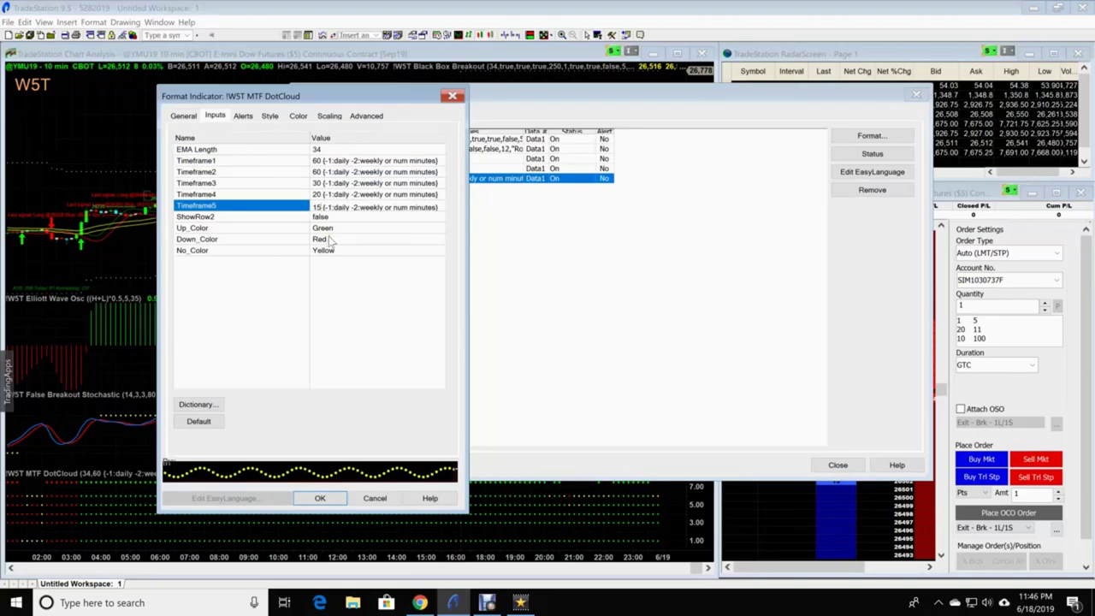
Change Timeframe5 to 20, Timeframe4 to 30 and Timeframe3 to 60, and confirm.
key("BackSpace")
key("BackSpace")
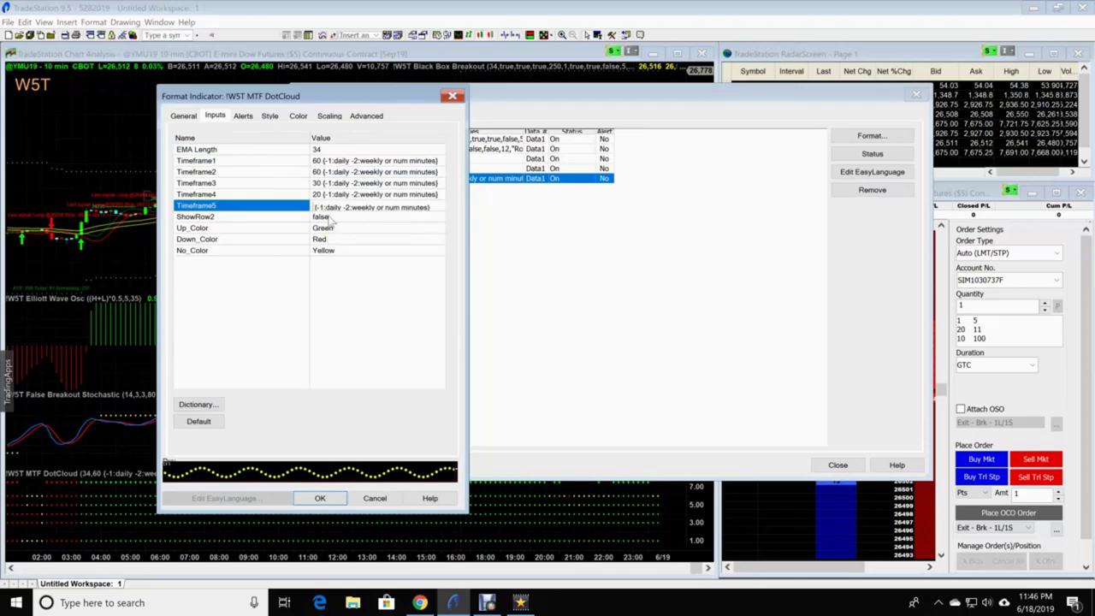
type("20")
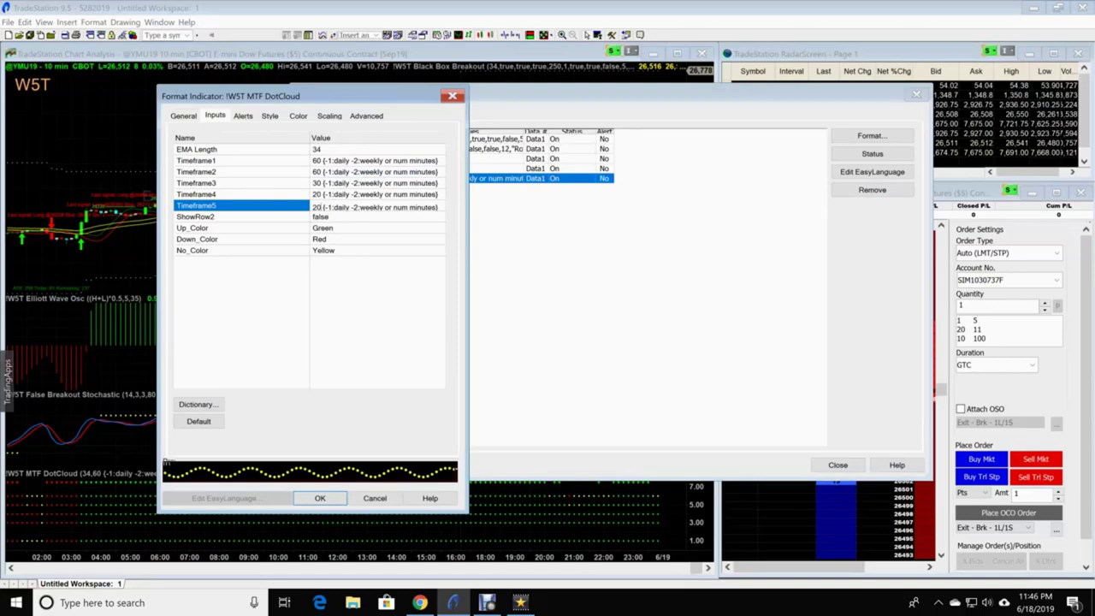
left_click(322, 196)
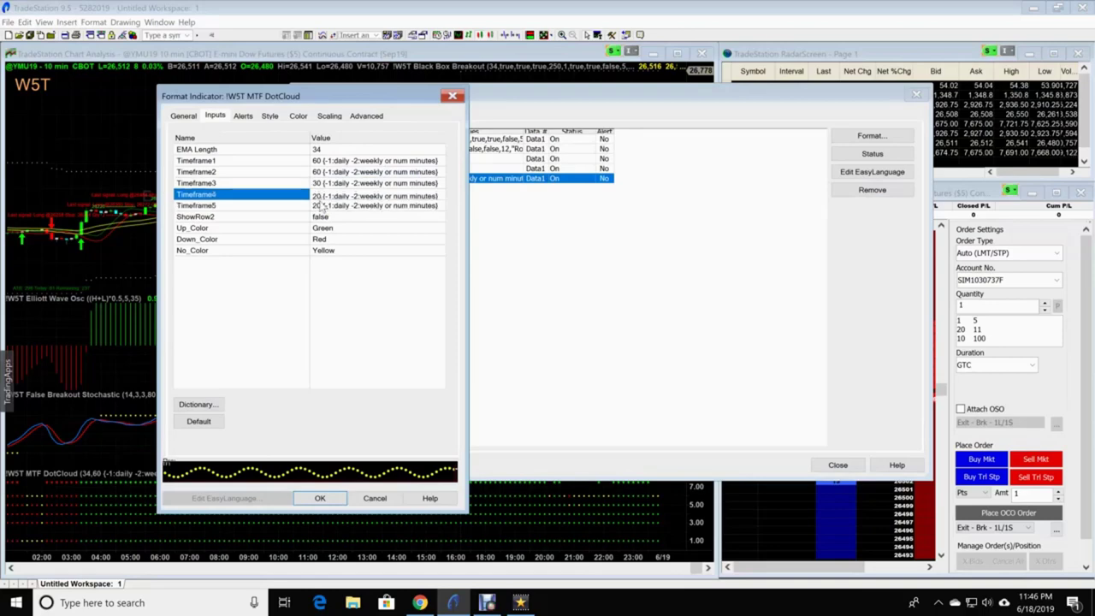
key("BackSpace")
key("BackSpace")
type("30")
left_click(323, 187)
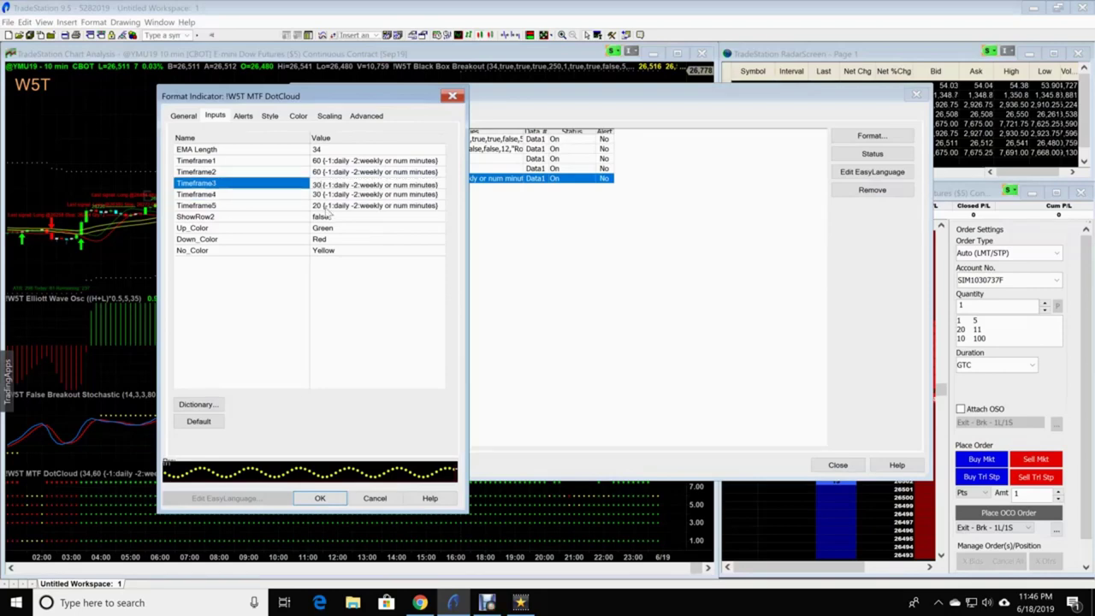
type("6")
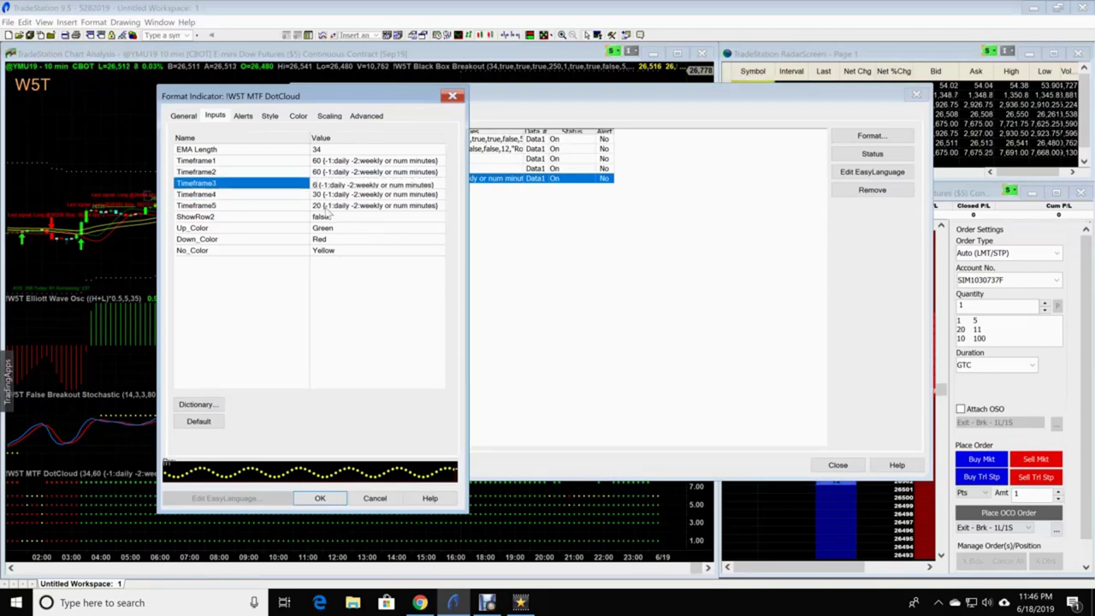
type("0")
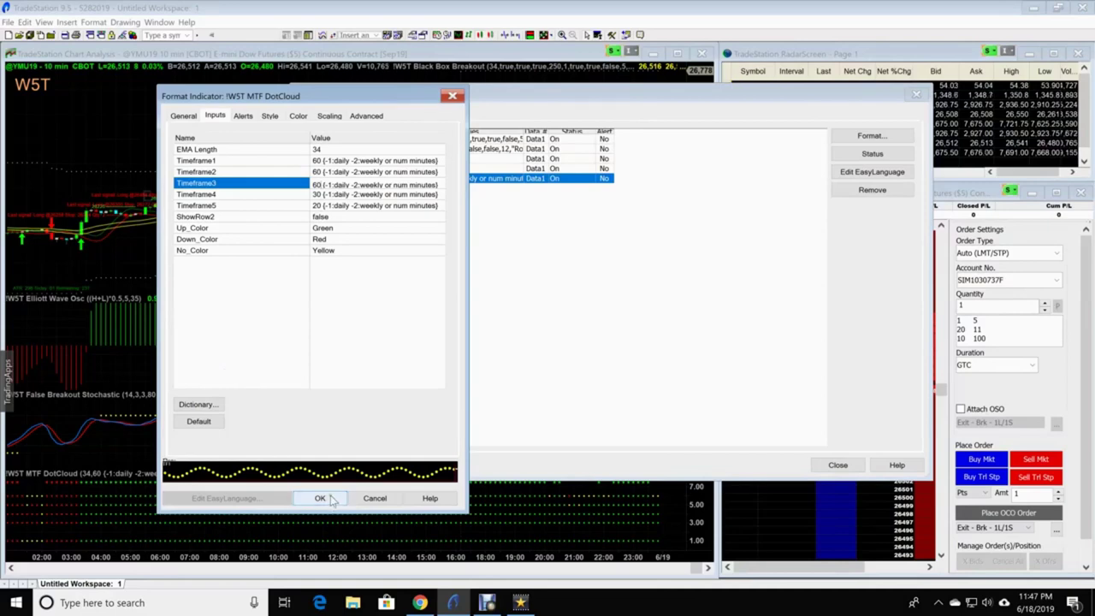
left_click(322, 498)
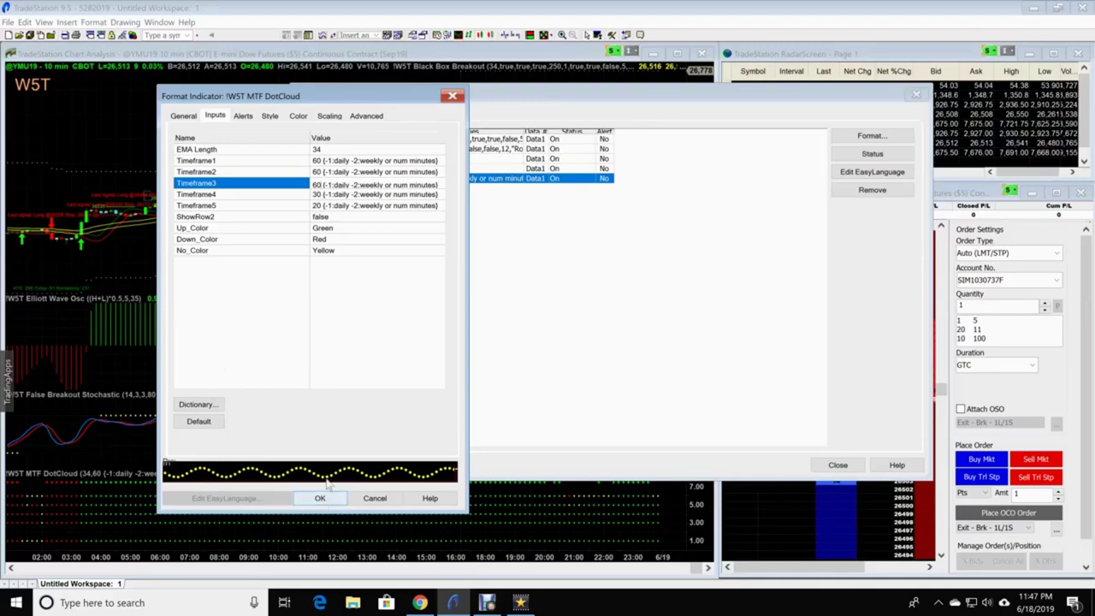